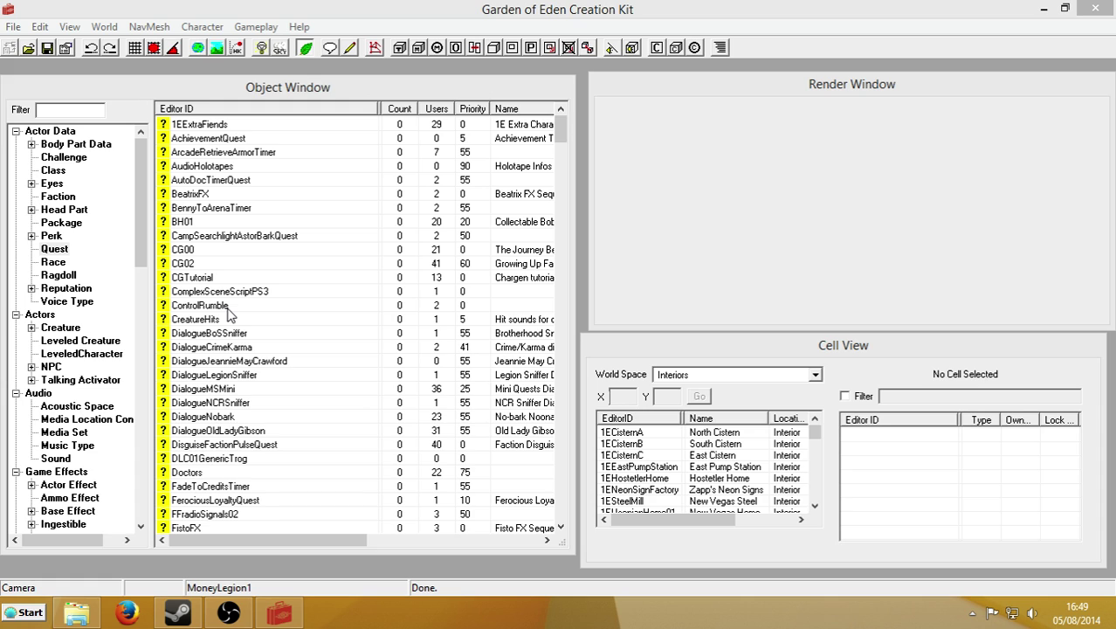
Step: Create a new quest with the ID EverydayQuest
right_click(230, 314)
left_click(207, 323)
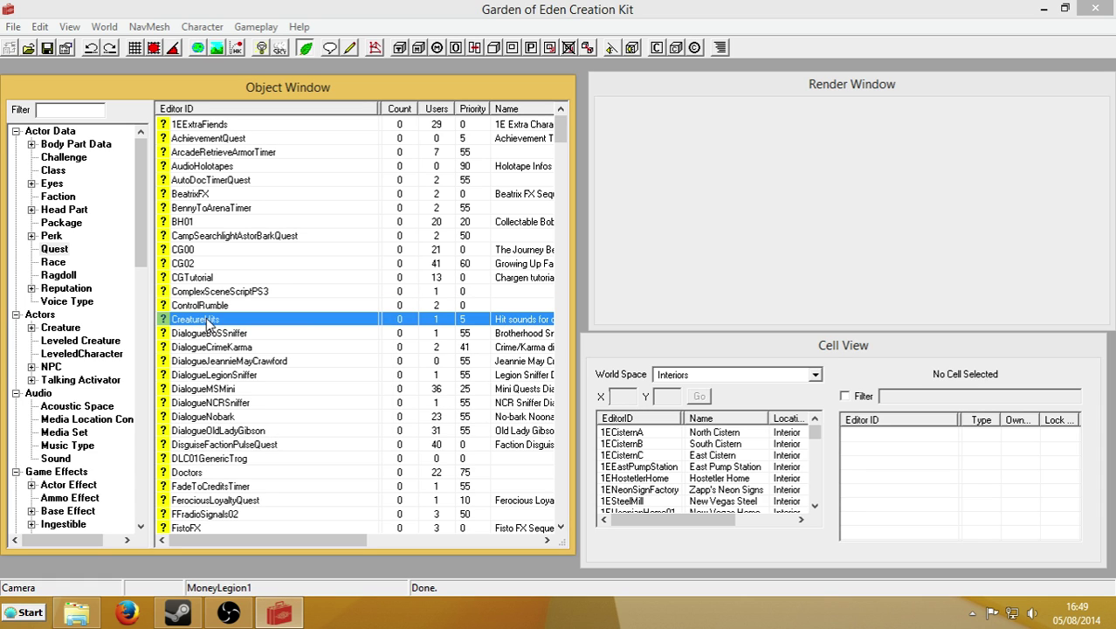
right_click(225, 291)
left_click(249, 308)
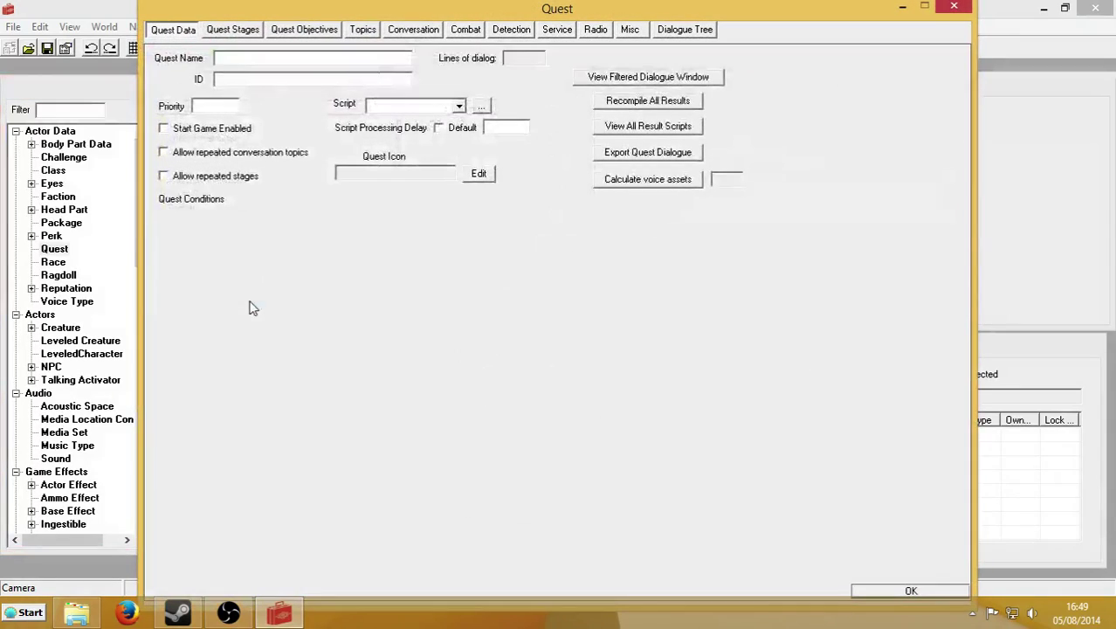
left_click(282, 78)
type("Ev")
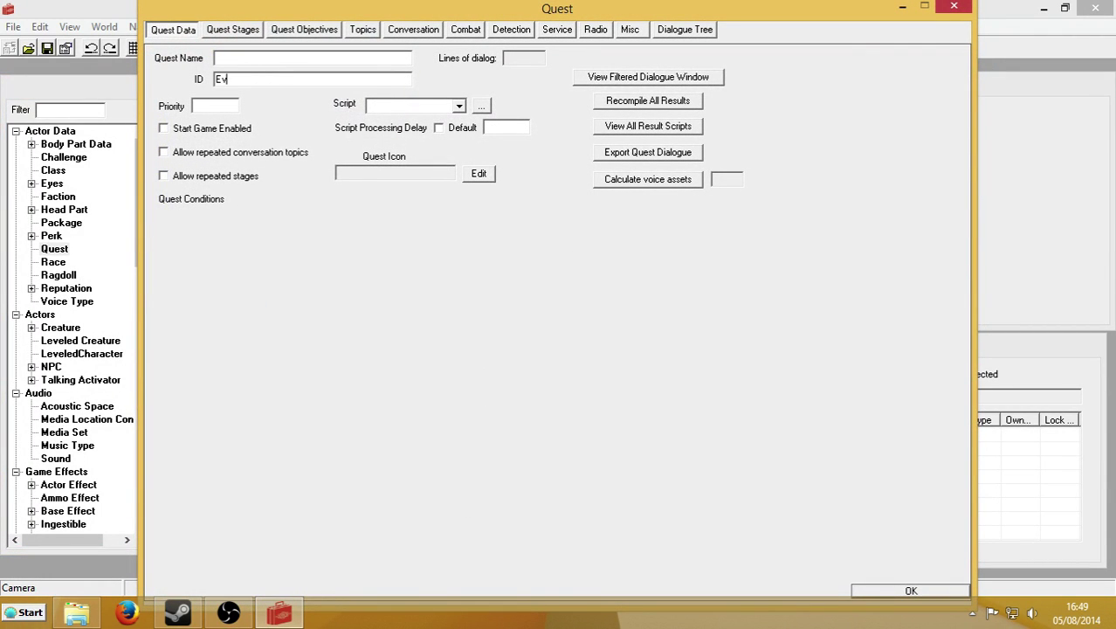
type("eryday")
key("BackSpace")
key("BackSpace")
type("a")
type("yQuest")
Step: Give the quest priority 55, leave Start Game Enabled unchecked, and confirm it
left_click(211, 107)
type("55")
left_click(163, 130)
key("Return")
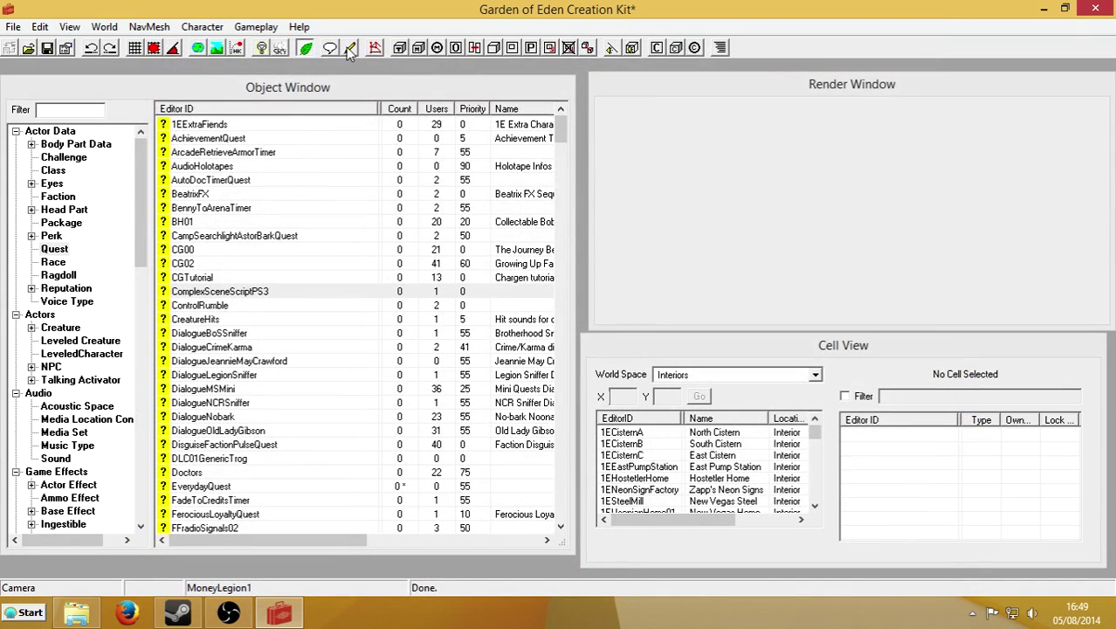
Step: Start a new blank script in Script Edit
left_click(349, 48)
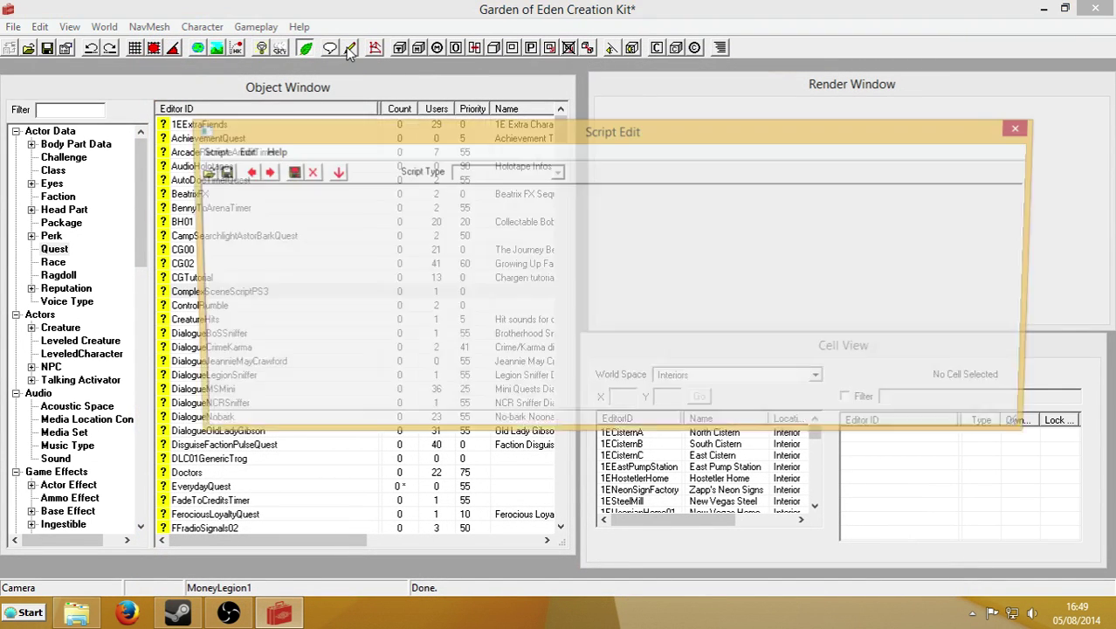
left_click(239, 151)
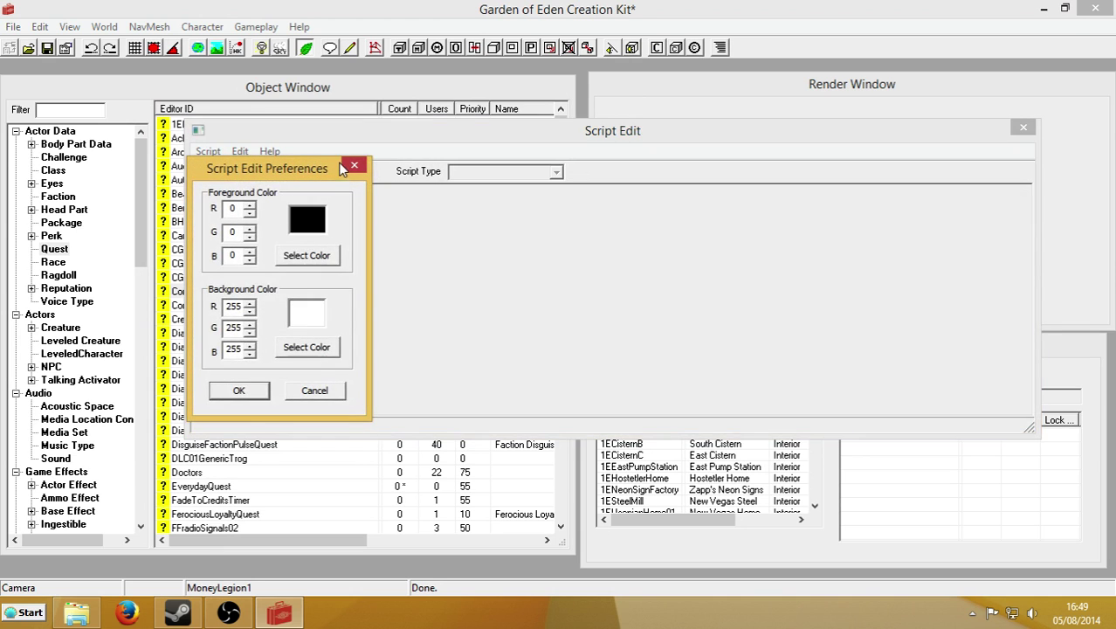
left_click(353, 165)
left_click(208, 151)
left_click(233, 172)
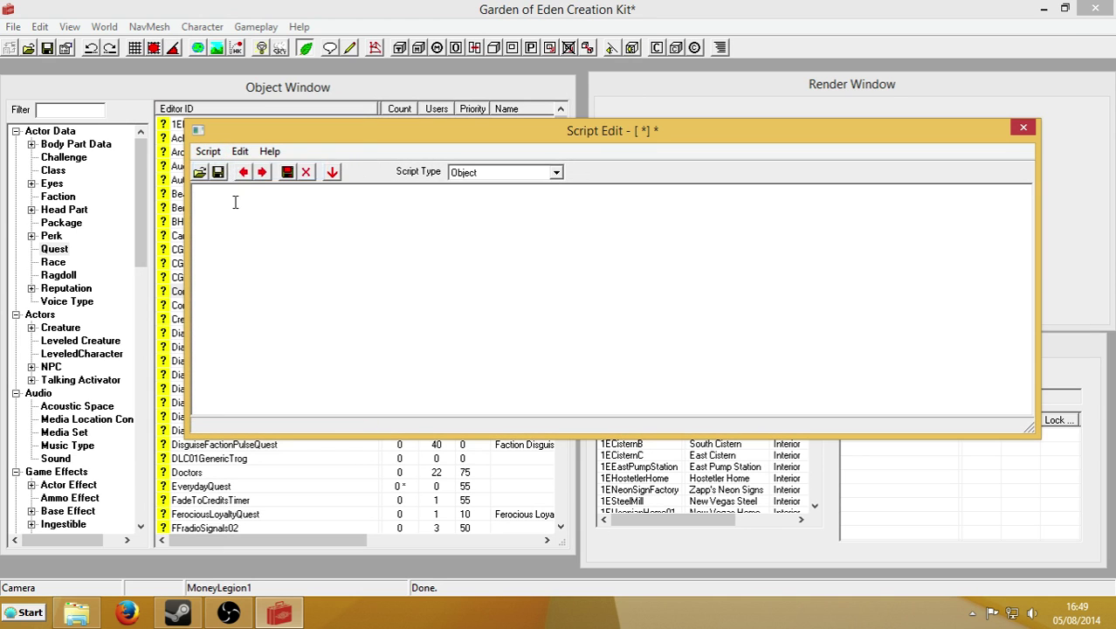
Step: Enter the lines SCN EverydayScript, Short Today, Begin GameMode and If Today != GameDay
type("SCN ")
type("Everyda")
type("yScrip")
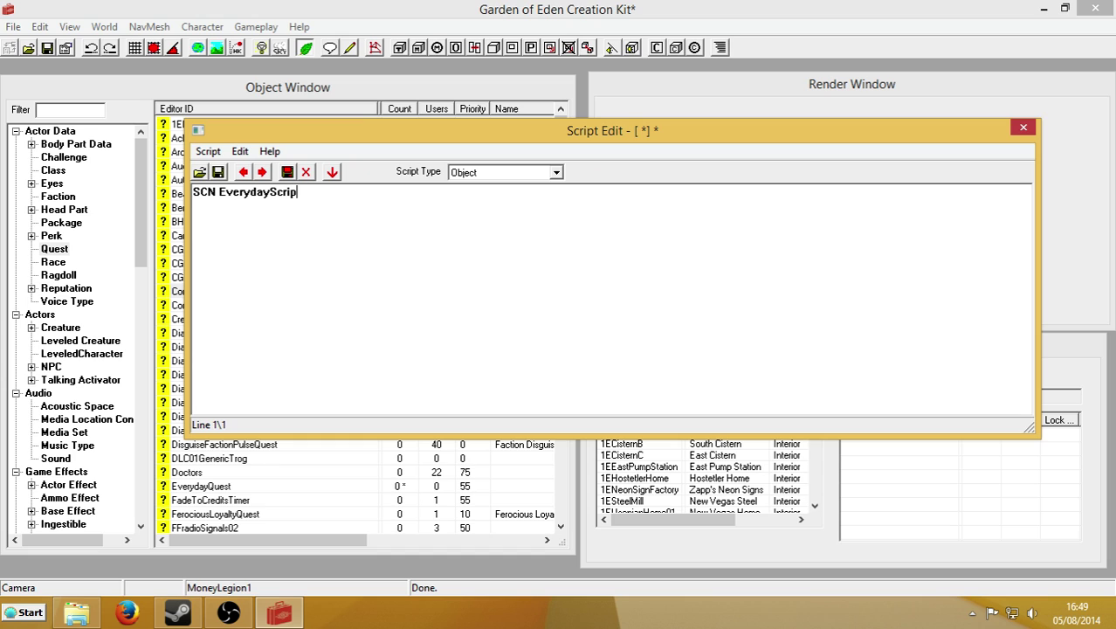
type("t")
key("Return")
key("Return")
type("S")
type("hort ")
type("Tod")
type("ay")
key("Return")
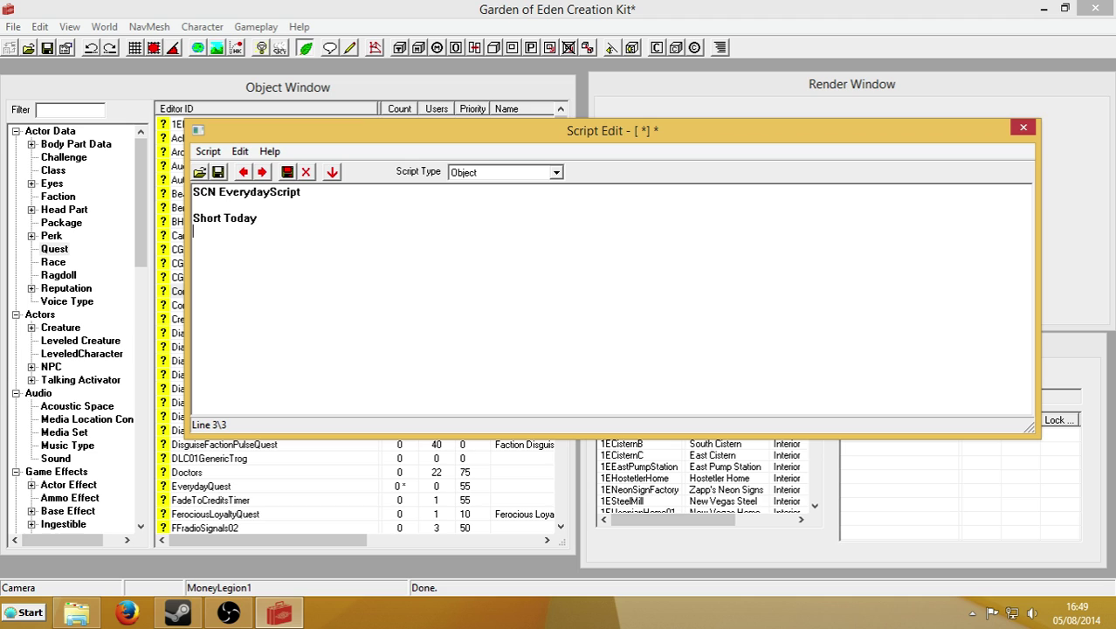
key("Return")
type("B")
type("egin Ga")
type("meMode")
key("Return")
key("Return")
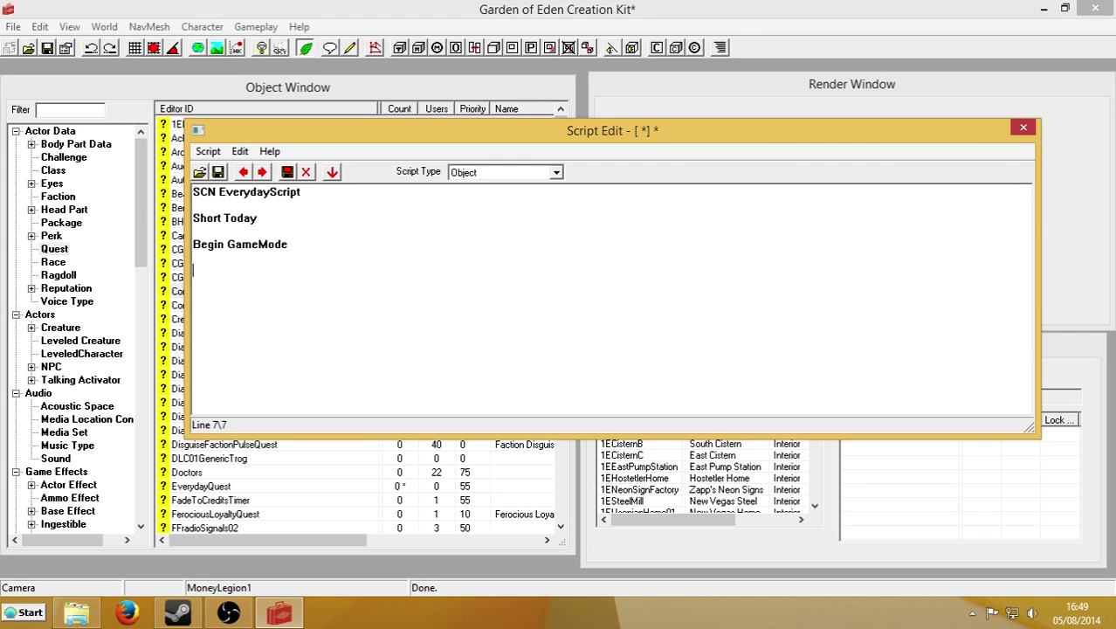
type("If Today")
type(" != ")
type("GameDay")
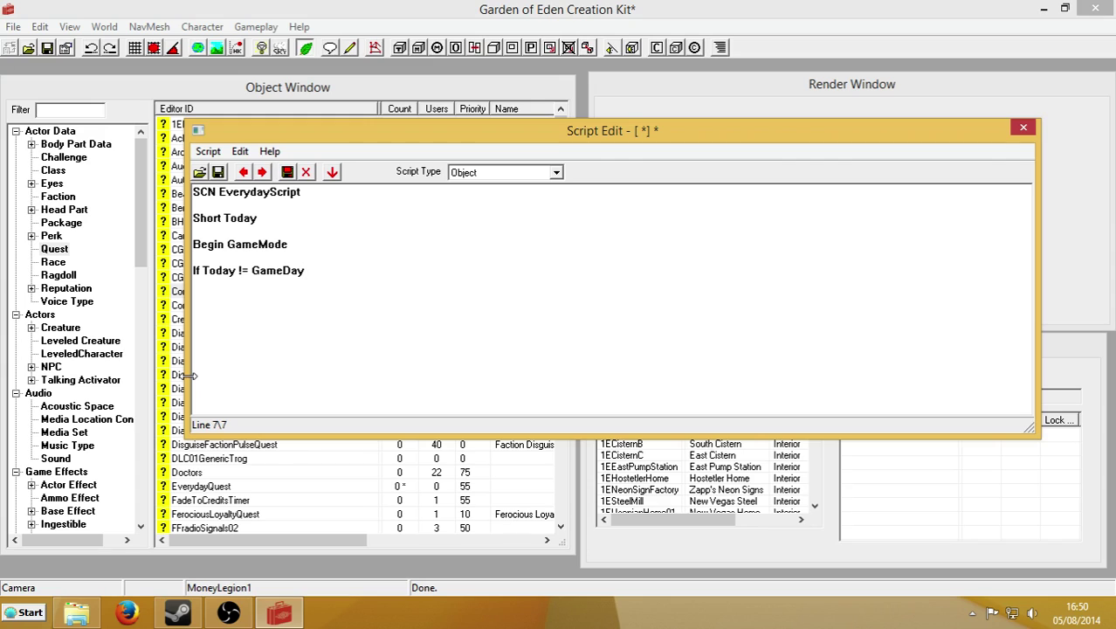
Step: Add indented lines Player.AddItem Caps001 100 and Set Today to GameDay inside the If
left_click_drag(251, 270, 307, 280)
left_click(308, 279)
key("Return")
key("Tab")
type("Player.")
type("Add")
type("Item Caps")
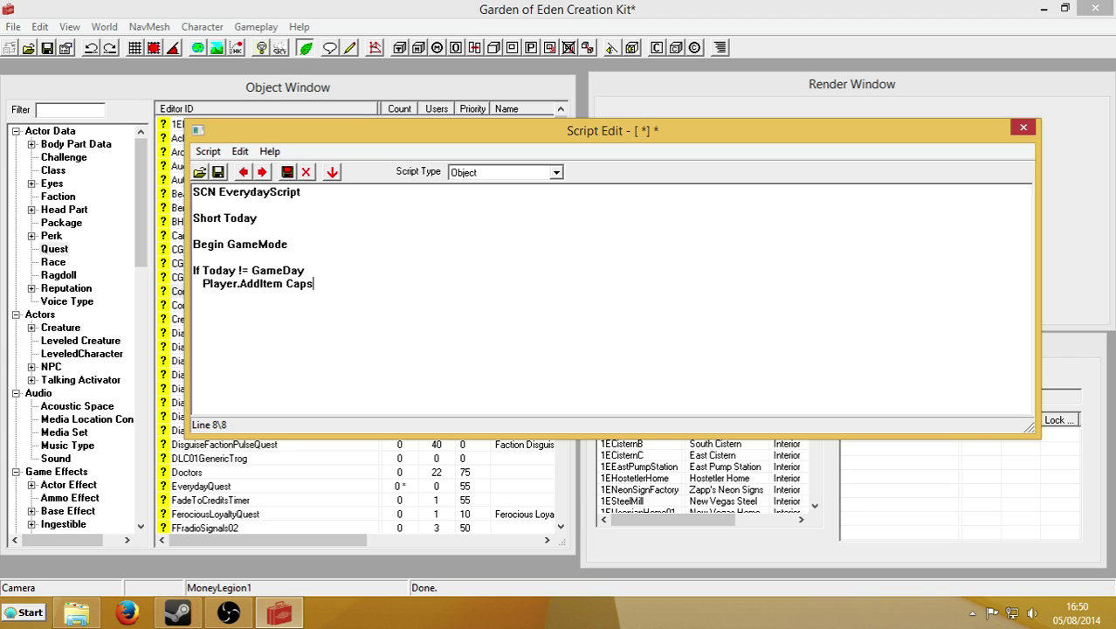
type("001 1")
type("00")
key("Return")
type("Set To")
type("day to GameD")
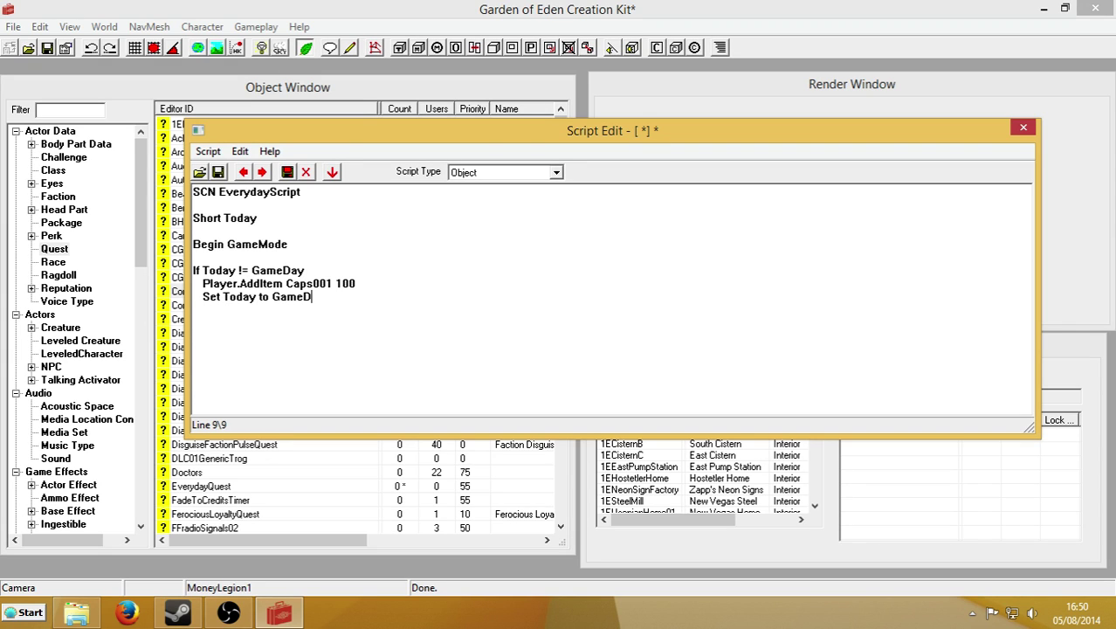
type("ay")
Step: Close the script with EndIf and END lines
key("Return")
type("E")
type("ndif")
key("BackSpace")
key("BackSpace")
type("If")
key("Return")
key("Return")
type("END")
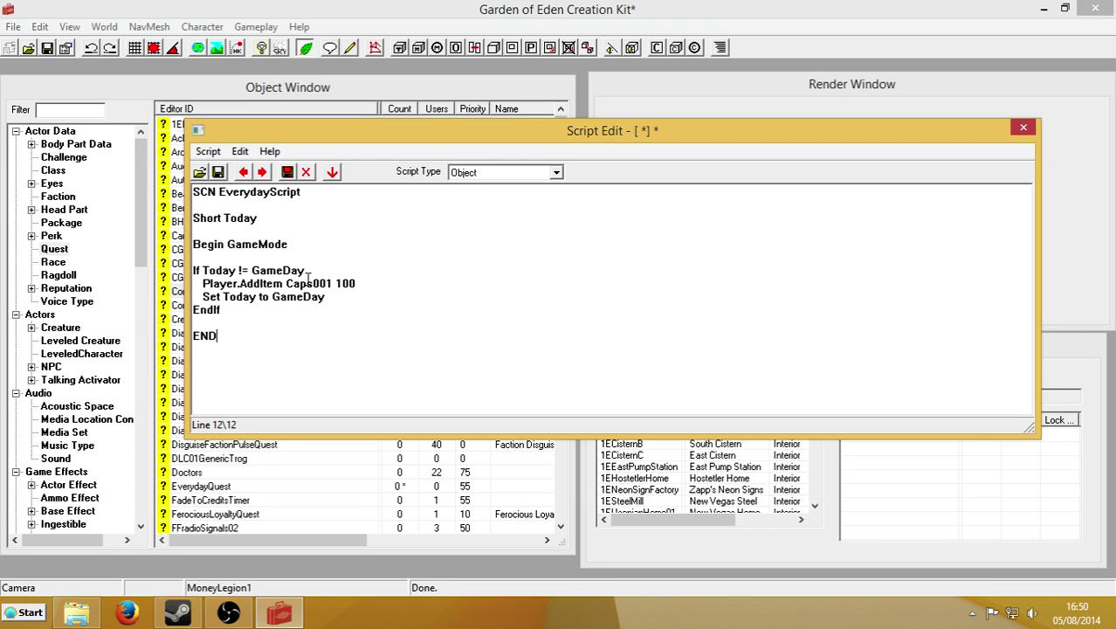
Step: Review the Short Today declaration and the If Today != GameDay condition by highlighting them
left_click_drag(206, 219, 274, 218)
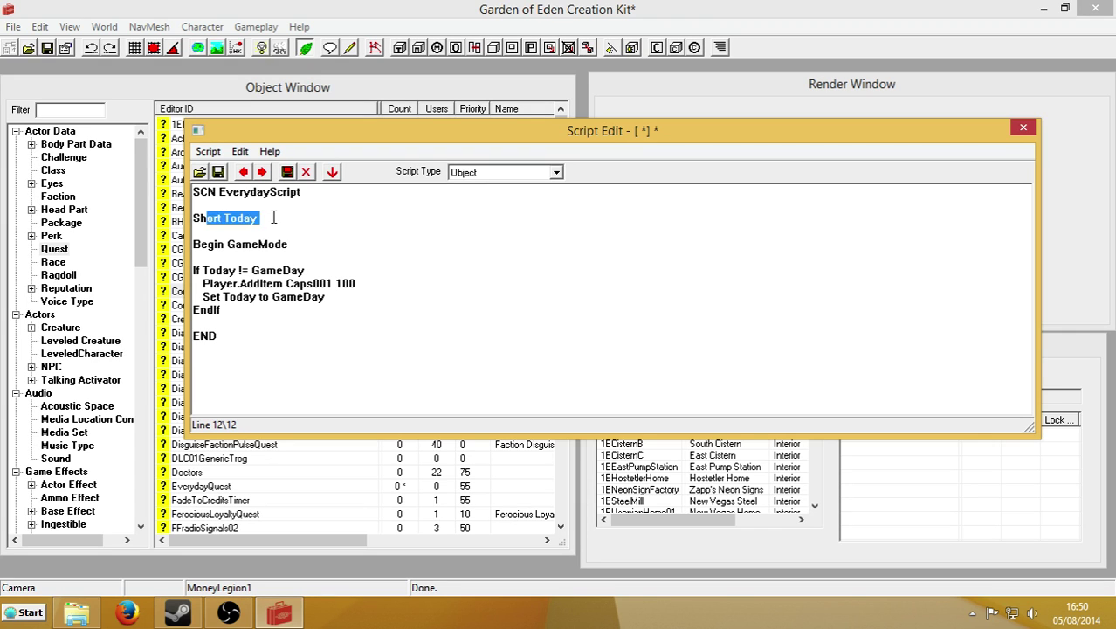
left_click_drag(252, 270, 324, 268)
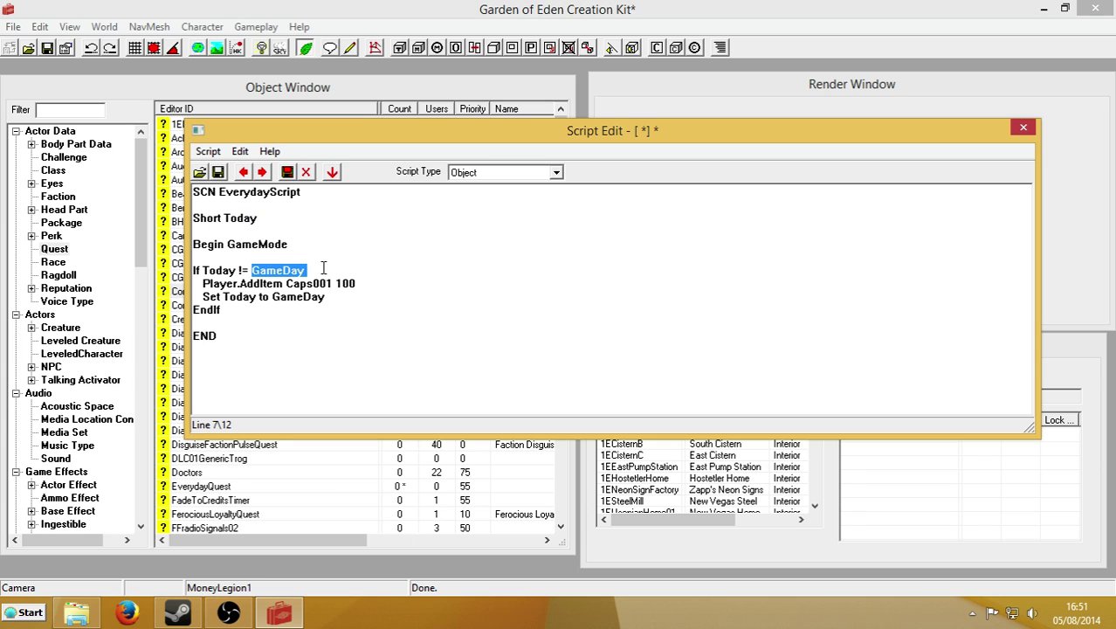
left_click(311, 282)
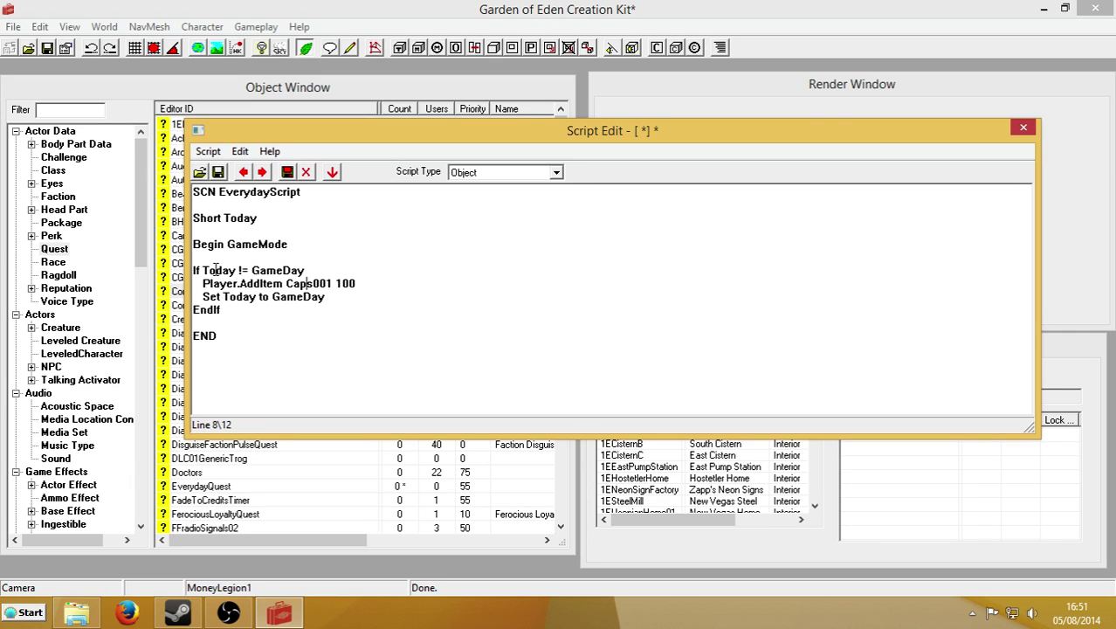
left_click_drag(203, 272, 307, 265)
left_click(305, 267)
left_click_drag(225, 219, 262, 232)
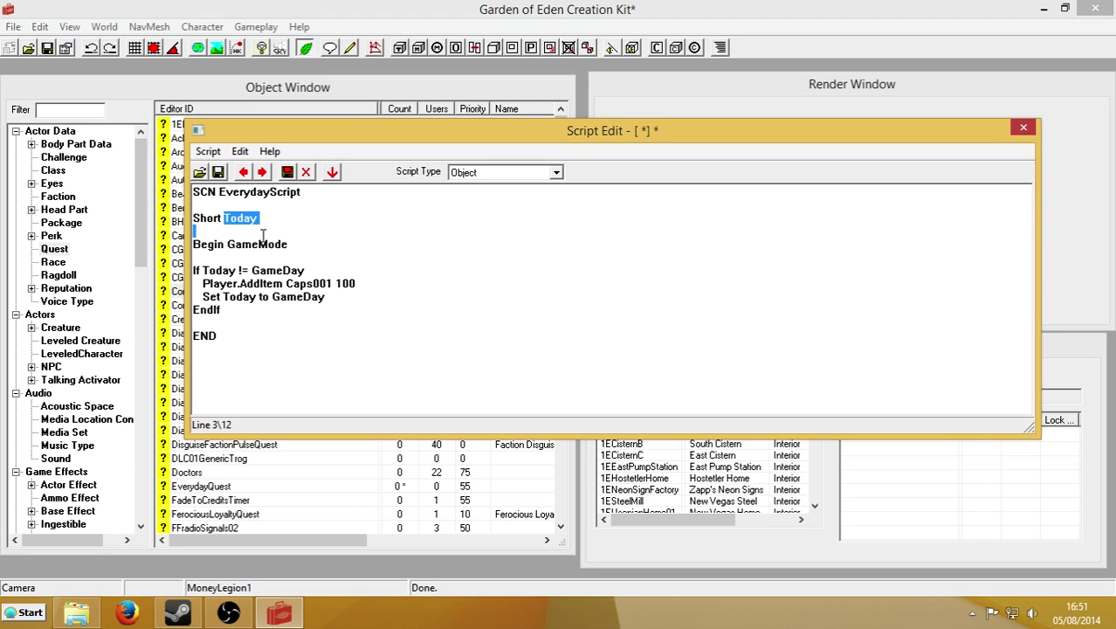
left_click(261, 269)
left_click_drag(251, 271, 308, 271)
left_click(282, 271)
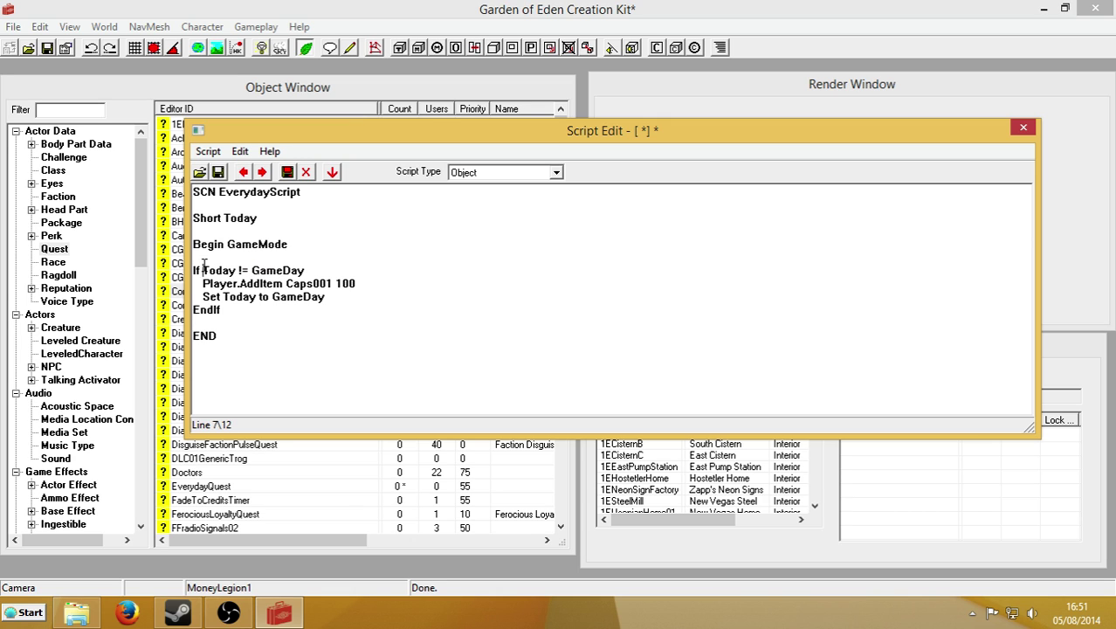
left_click_drag(202, 271, 309, 273)
left_click(252, 271)
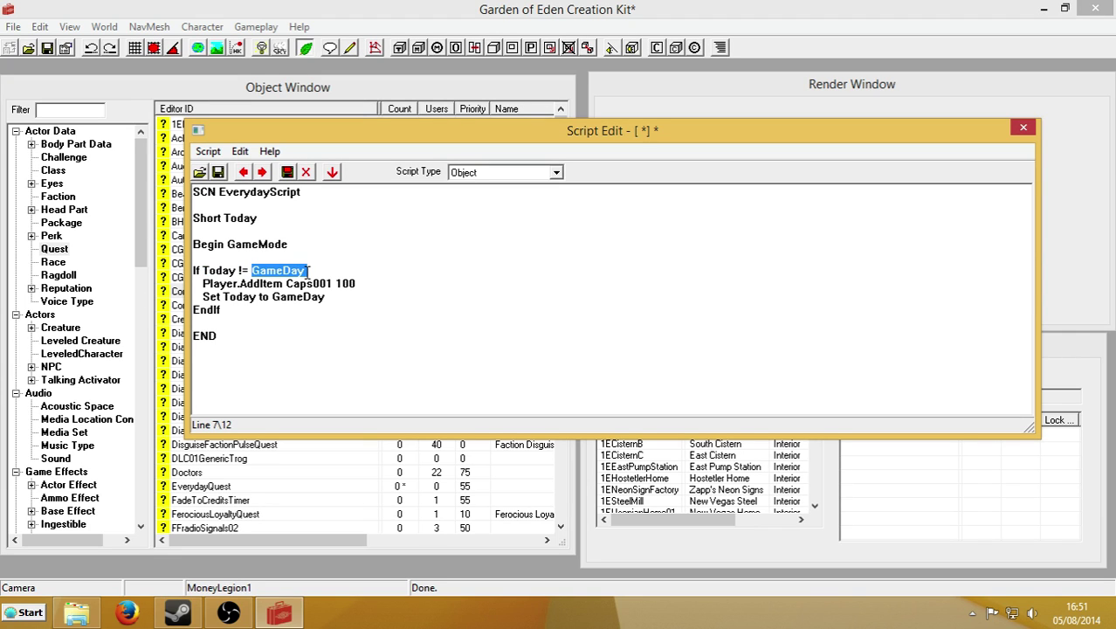
Step: Review the AddItem and Set Today lines, then the If condition again
mouse_move(202, 283)
left_mouse_down()
mouse_move(289, 301)
mouse_move(256, 302)
mouse_move(328, 298)
left_mouse_up()
left_click(366, 279, "shift")
left_click(289, 301)
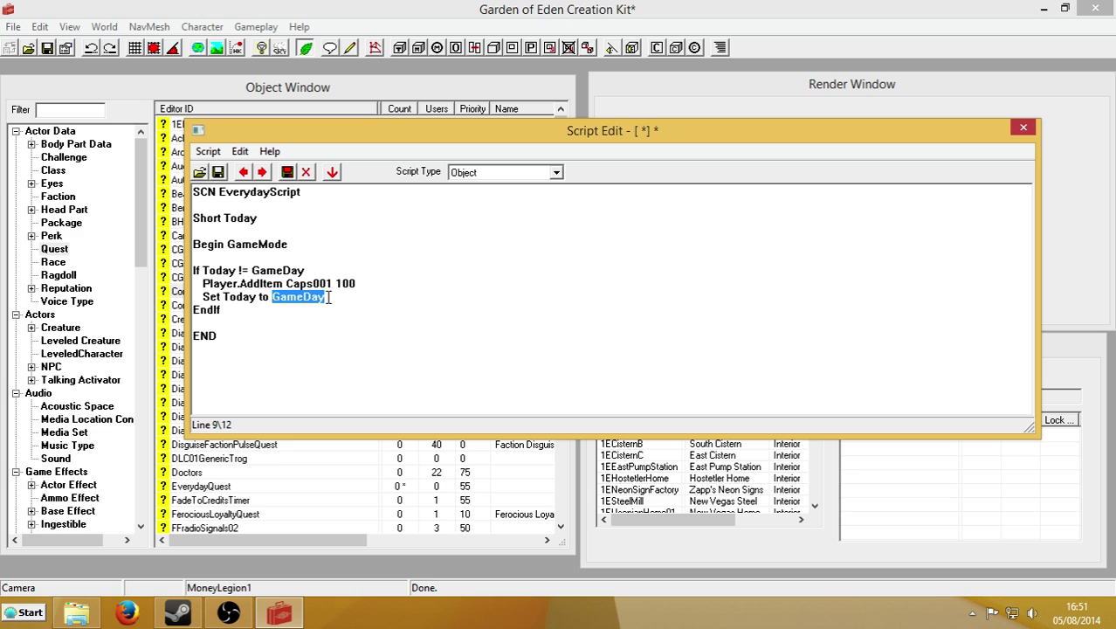
left_click(232, 270)
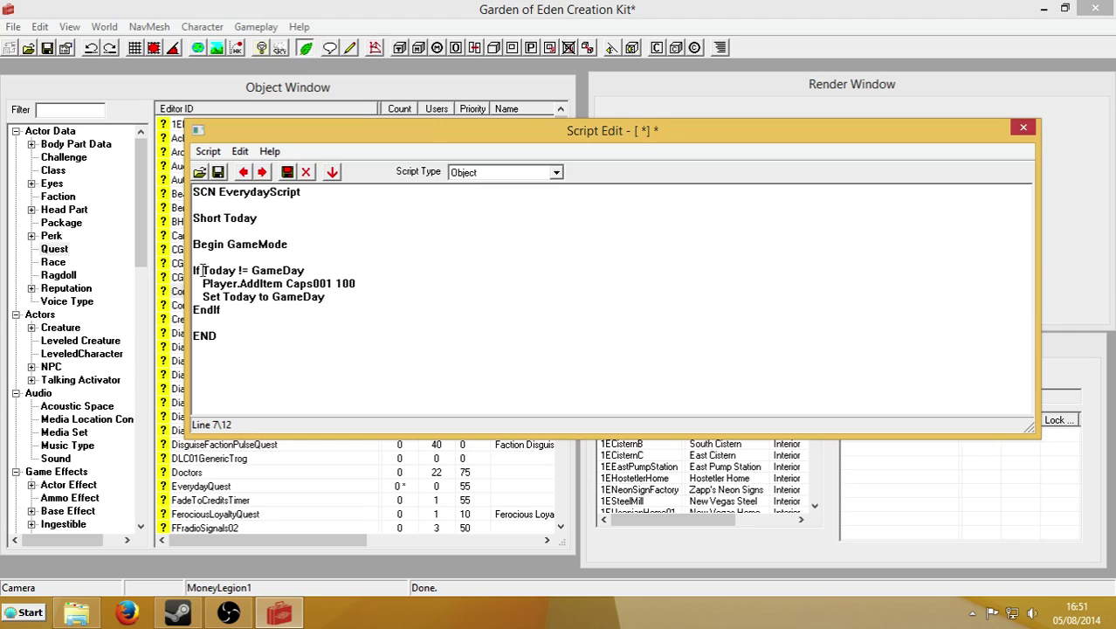
left_click_drag(200, 271, 306, 273)
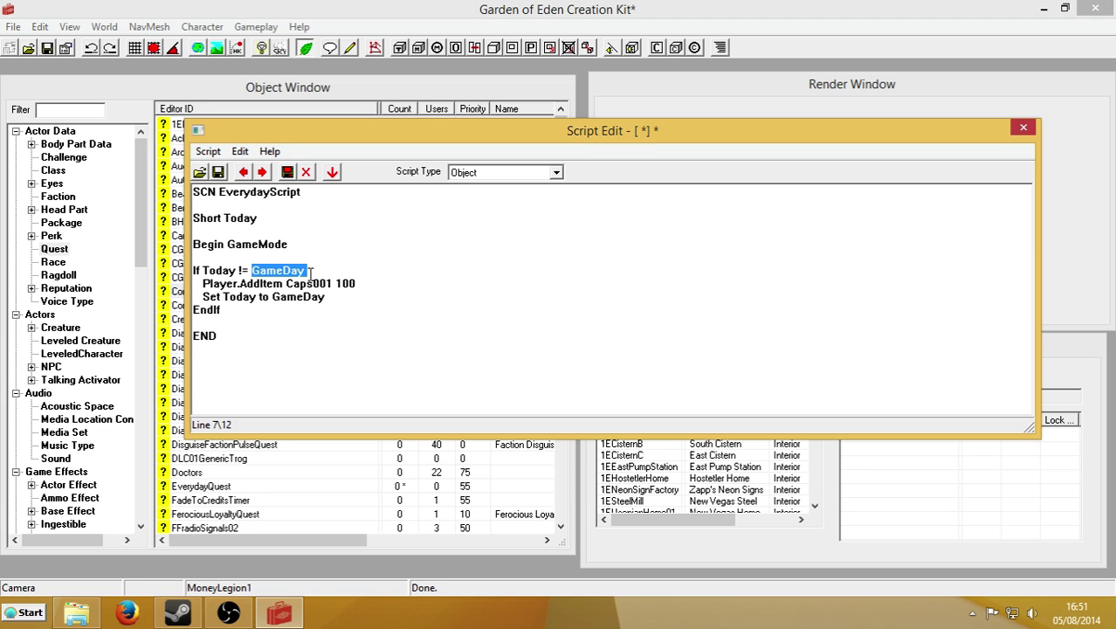
left_click_drag(218, 289, 310, 299)
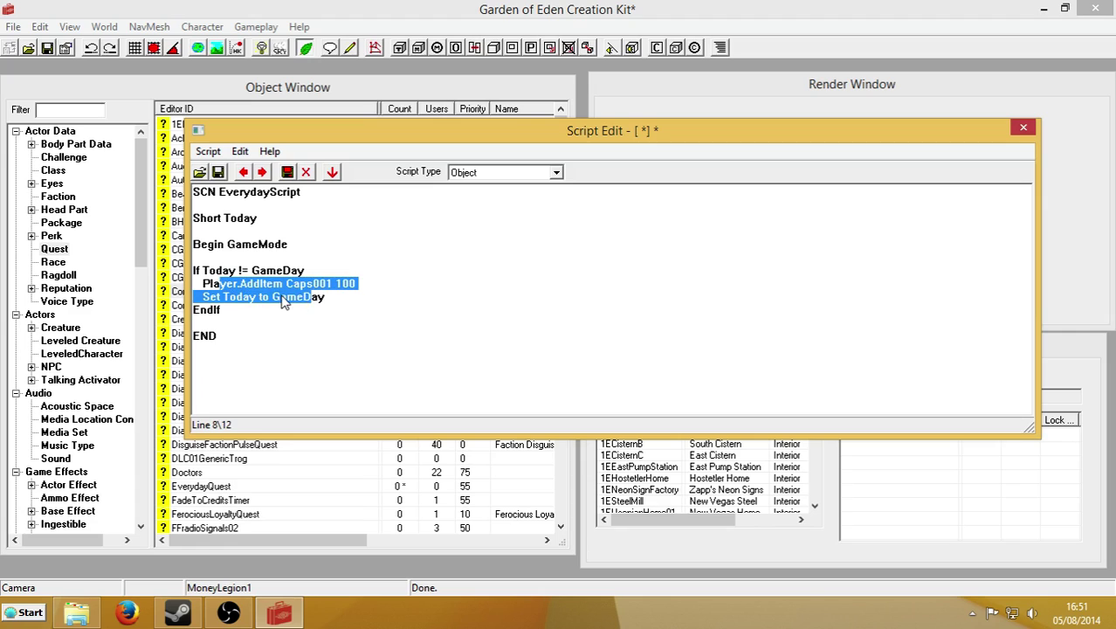
left_click(248, 305)
left_click(312, 297)
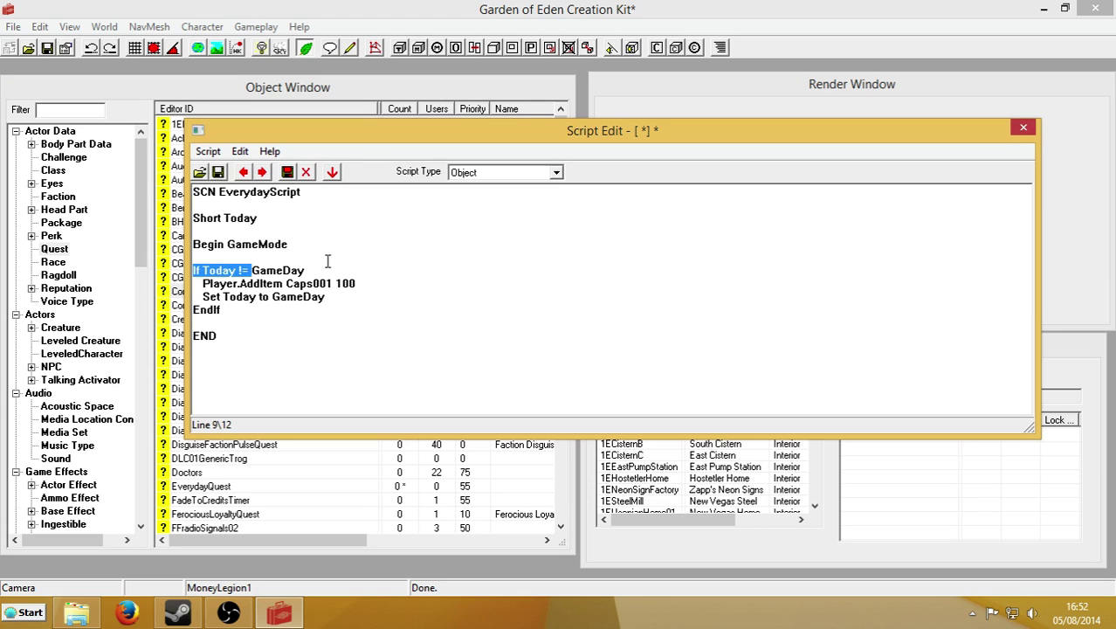
double_click(278, 270)
left_click(298, 276)
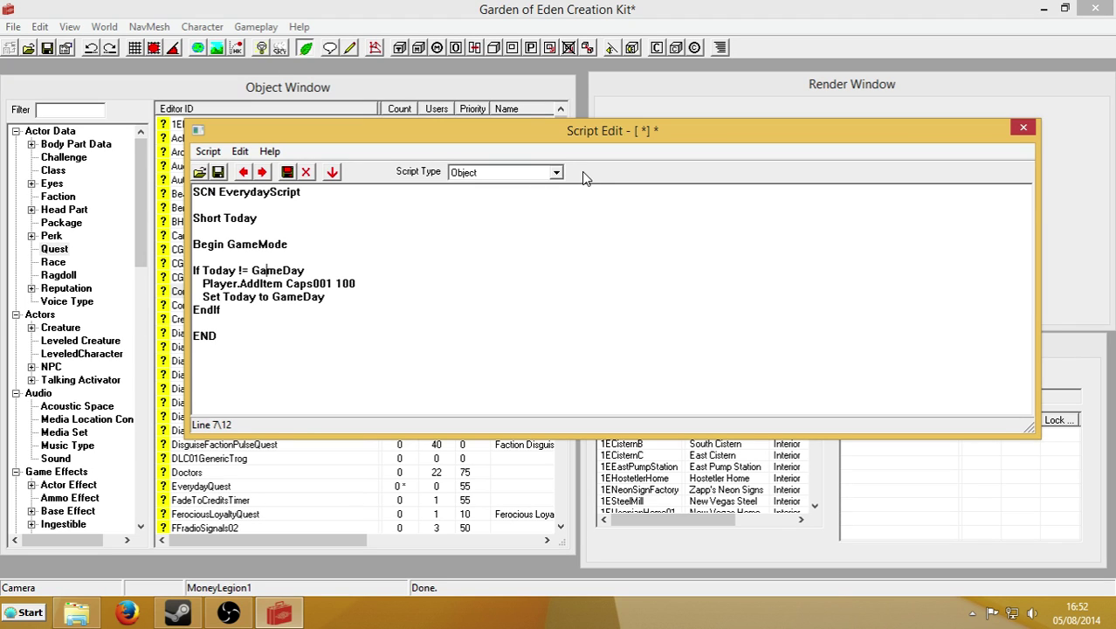
Step: Set EverydayScript's type to Quest, close the editor, and open EverydayQuest via the 'everyday' filter
left_click(556, 172)
left_click(548, 195)
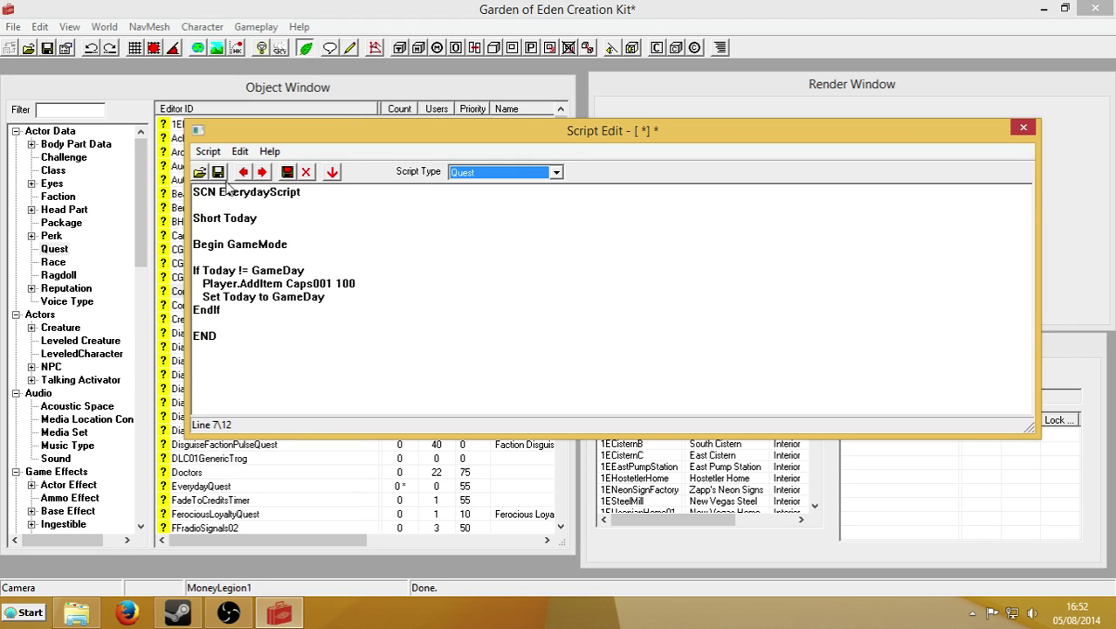
left_click(1023, 127)
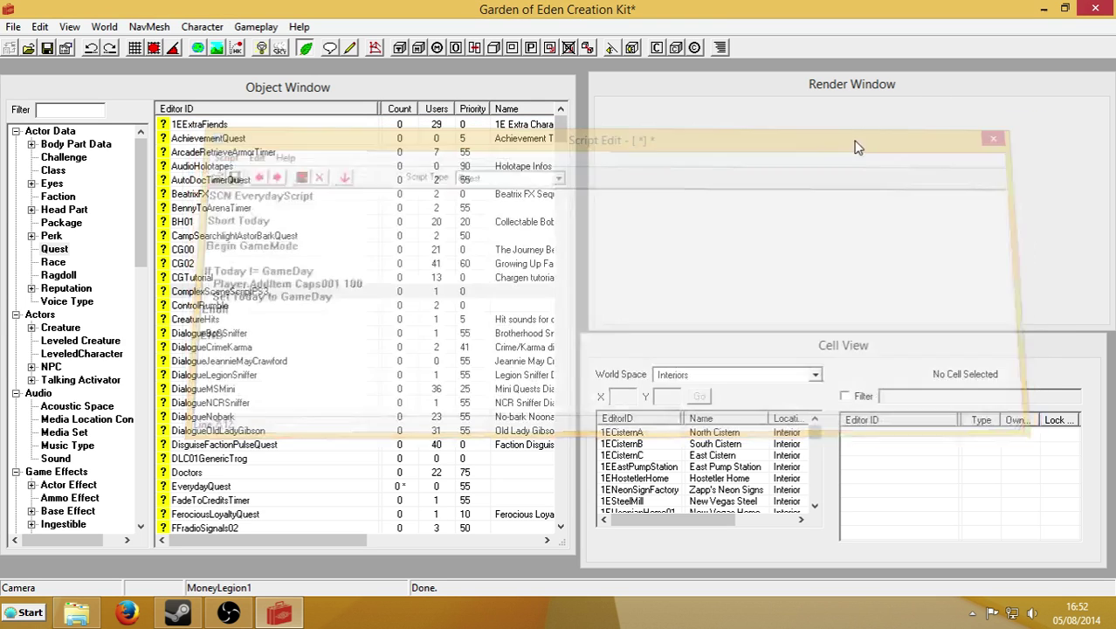
left_click(55, 112)
type("eve")
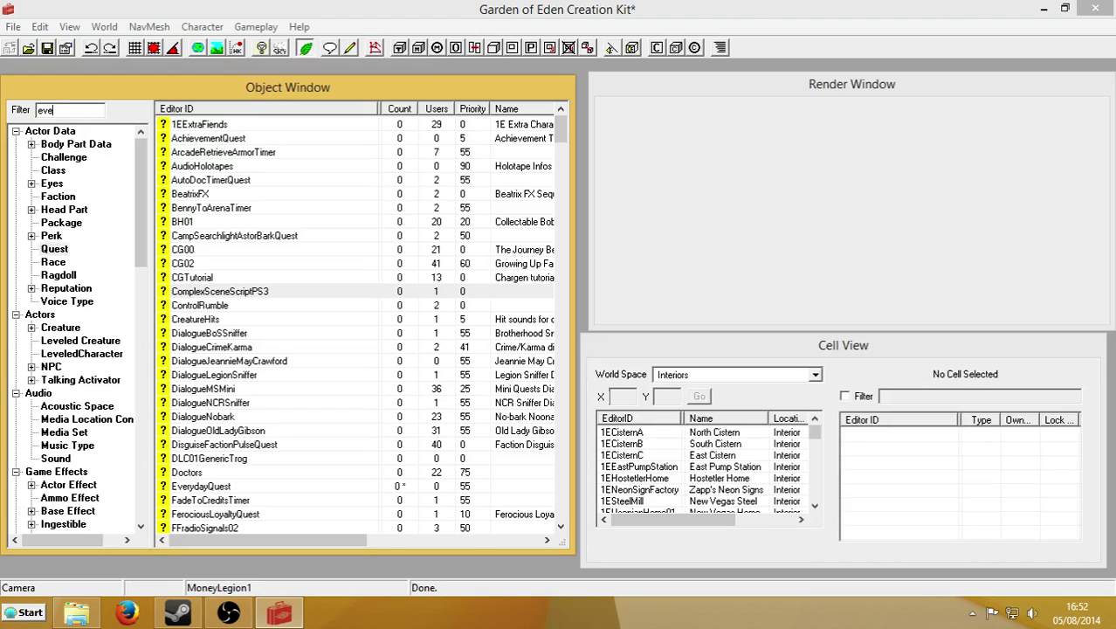
type("ryday")
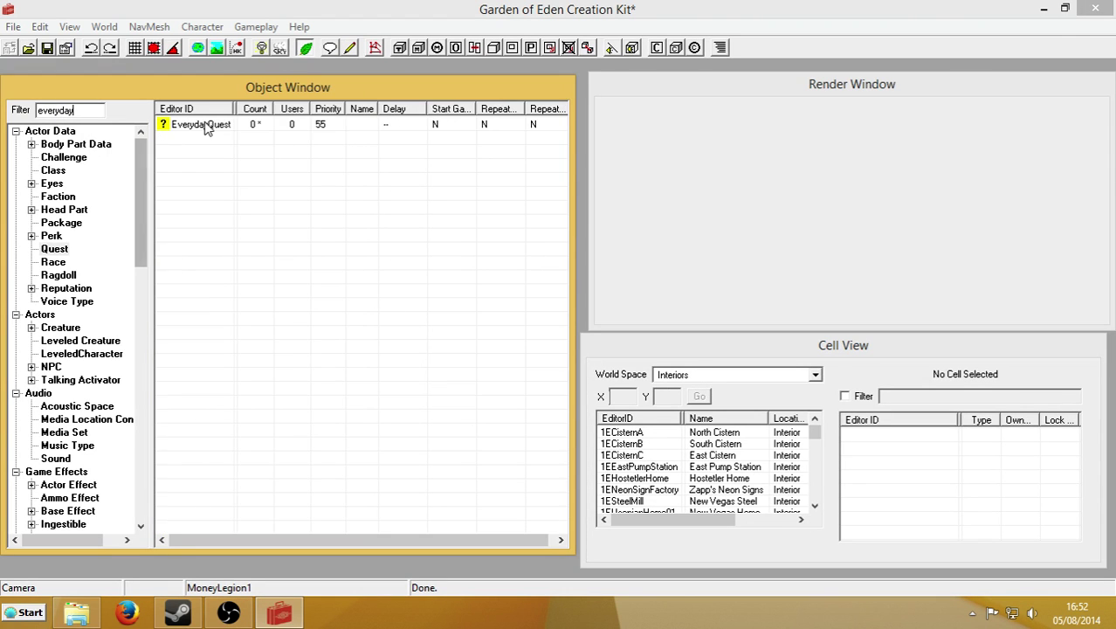
double_click(203, 124)
Step: Attach EverydayScript as EverydayQuest's script
left_click(460, 106)
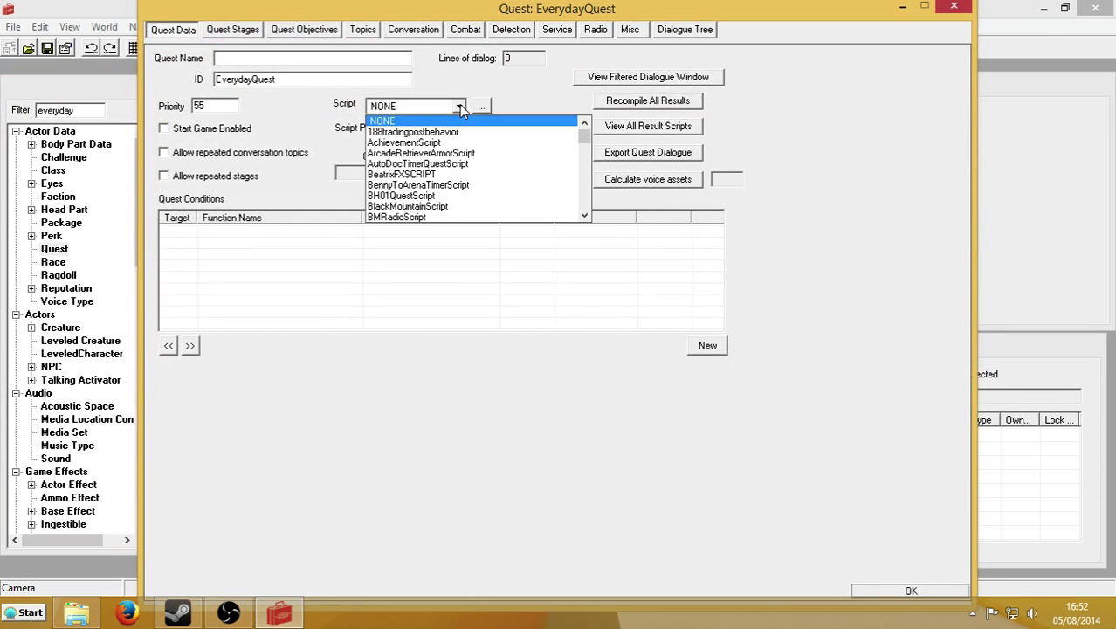
type("EverydayScript")
left_click(447, 218)
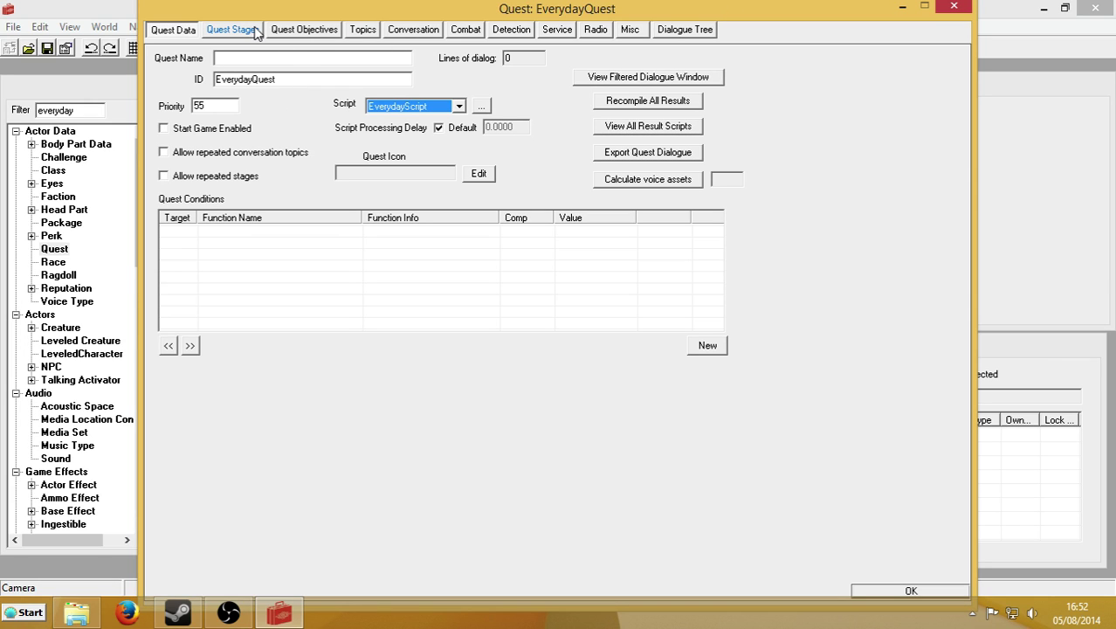
Step: Add quest stage 10 with an empty log entry item
left_click(255, 31)
right_click(212, 72)
left_click(225, 83)
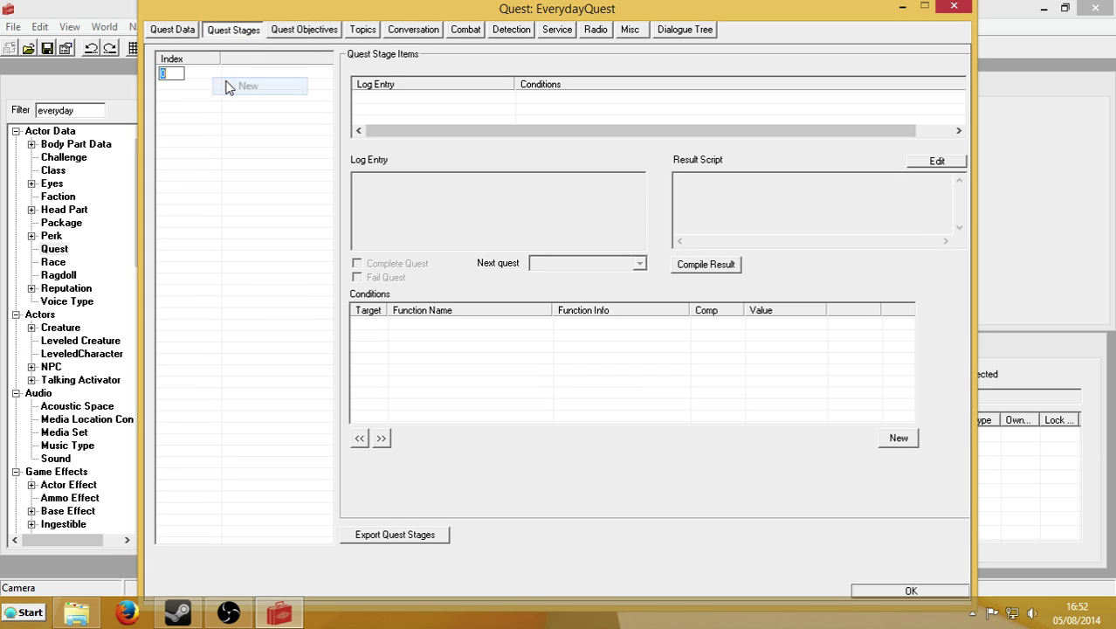
type("10")
right_click(434, 106)
left_click(471, 115)
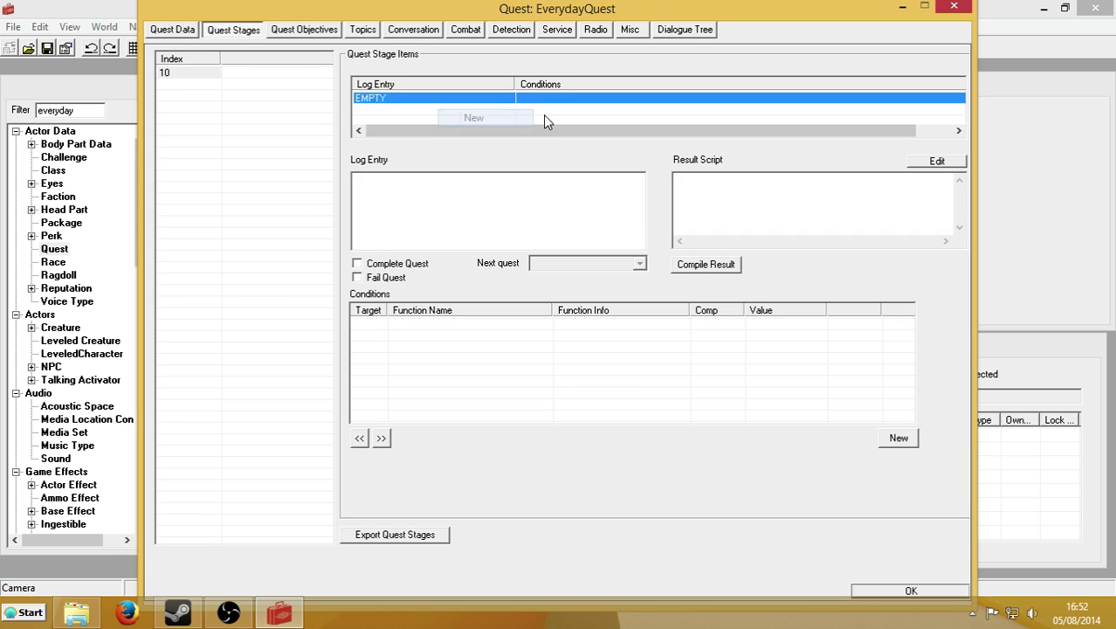
left_click(433, 120)
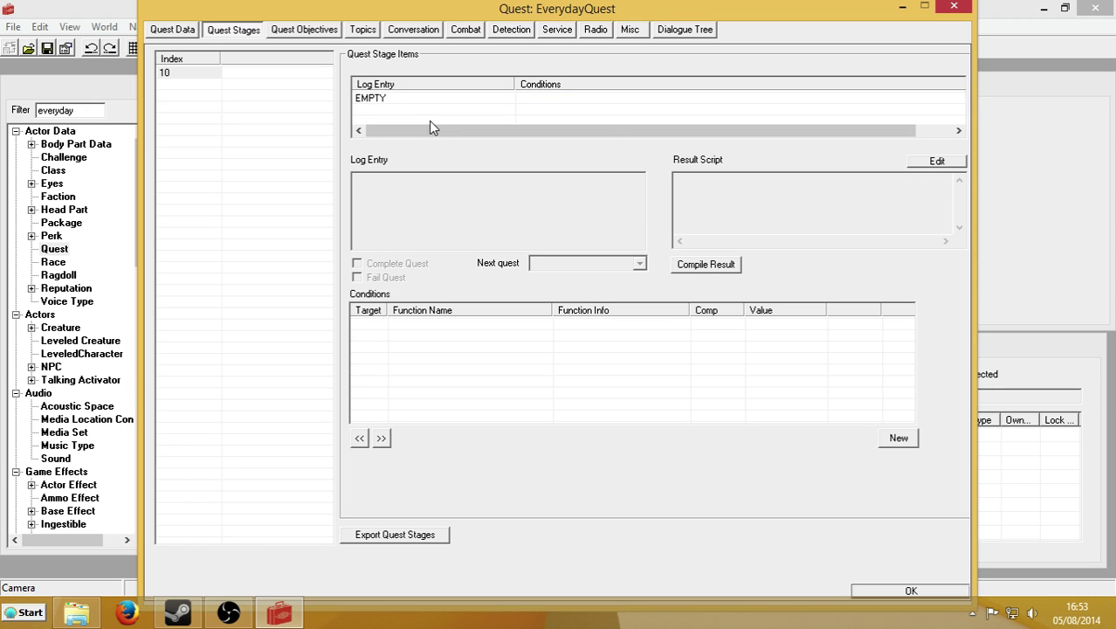
left_click(426, 129)
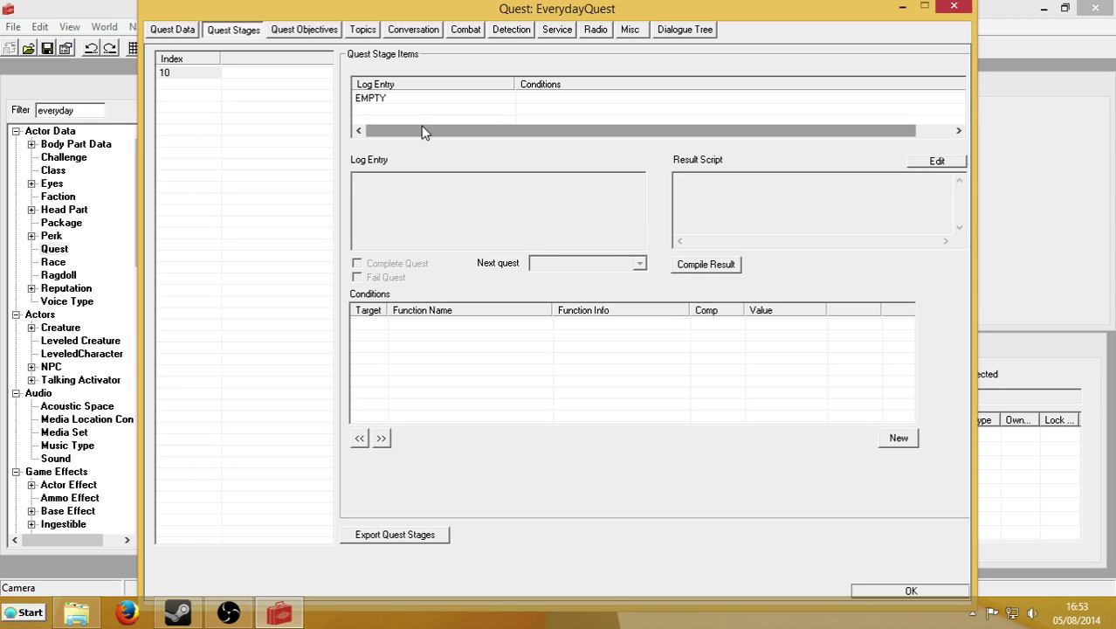
left_click(362, 29)
Step: Add the GREETING topic to EverydayQuest
right_click(200, 124)
left_click(228, 131)
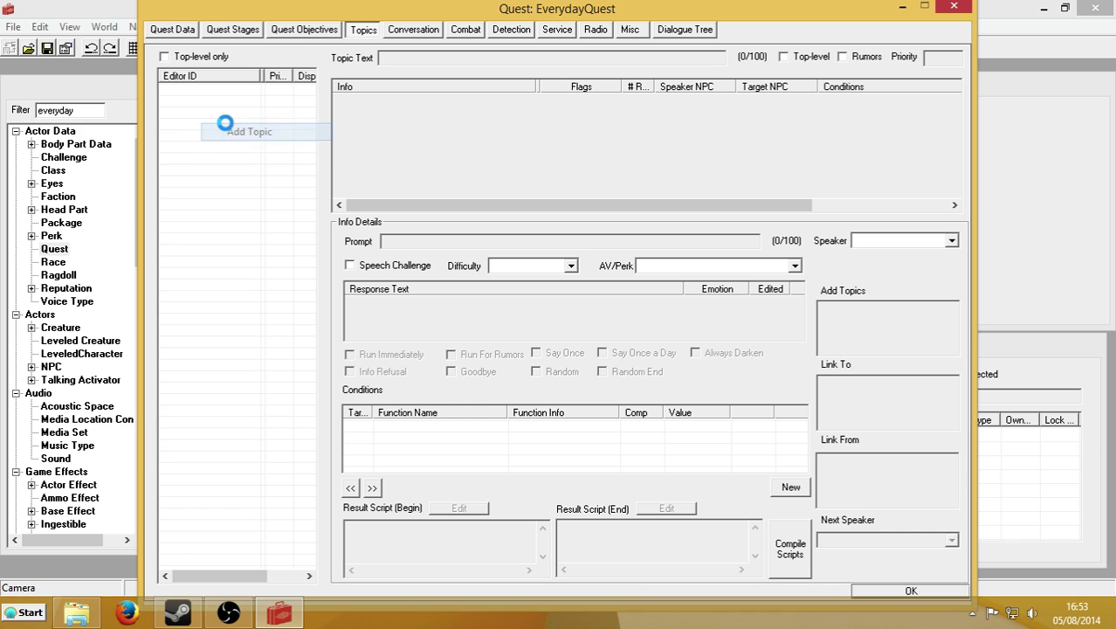
key("g")
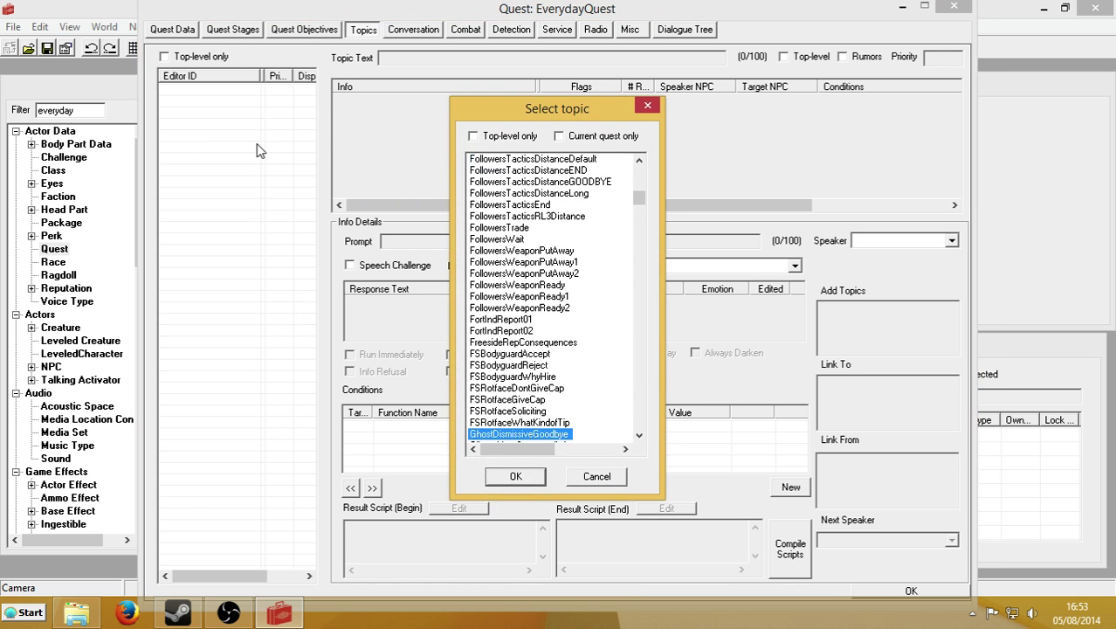
key("r")
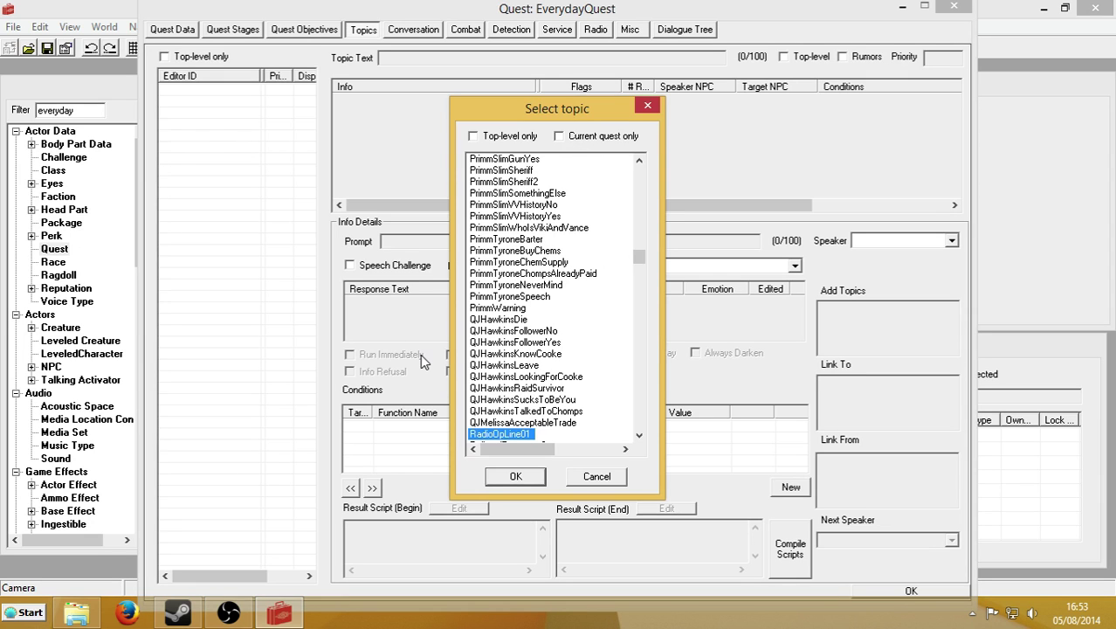
key("g")
key("r")
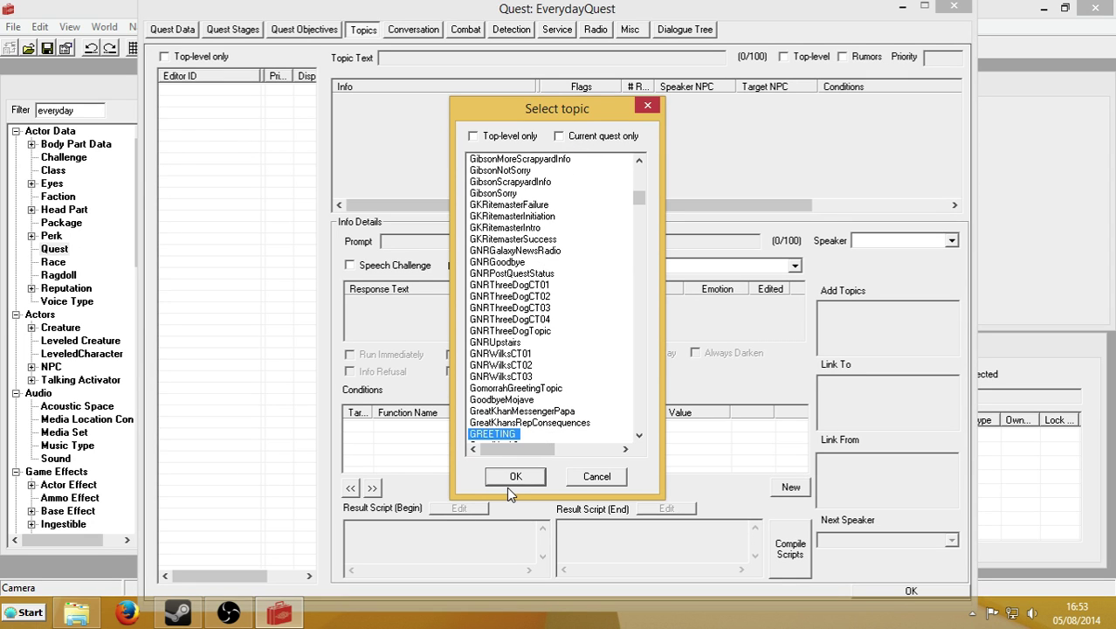
left_click(515, 476)
Step: Add a GREETING info with end result script 'SetStage EverydayQuest 10', then confirm the quest
right_click(444, 124)
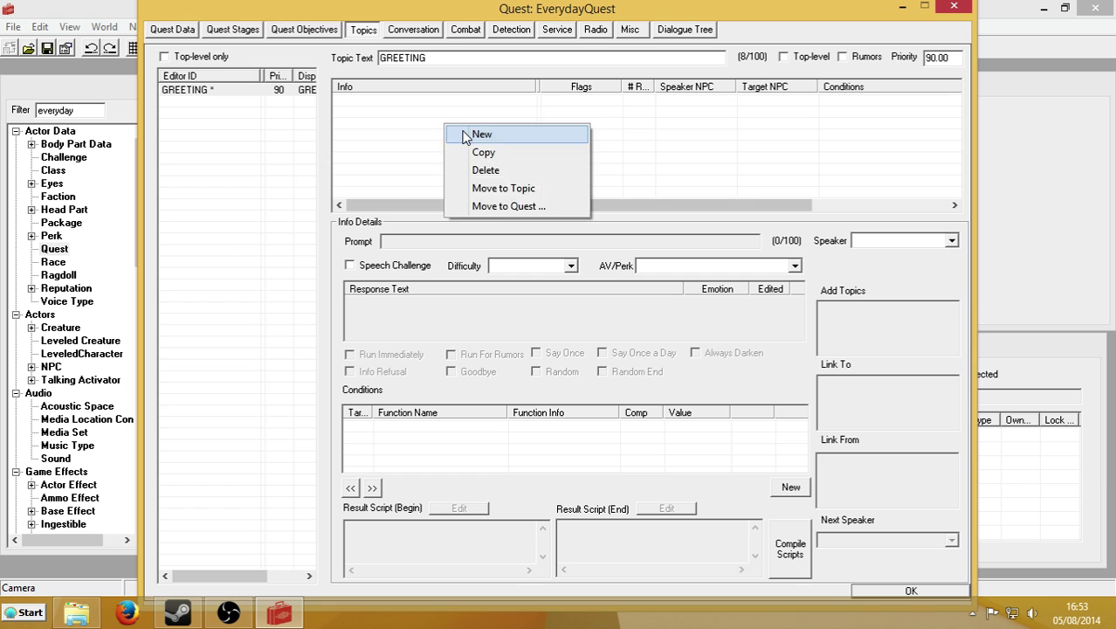
left_click(463, 133)
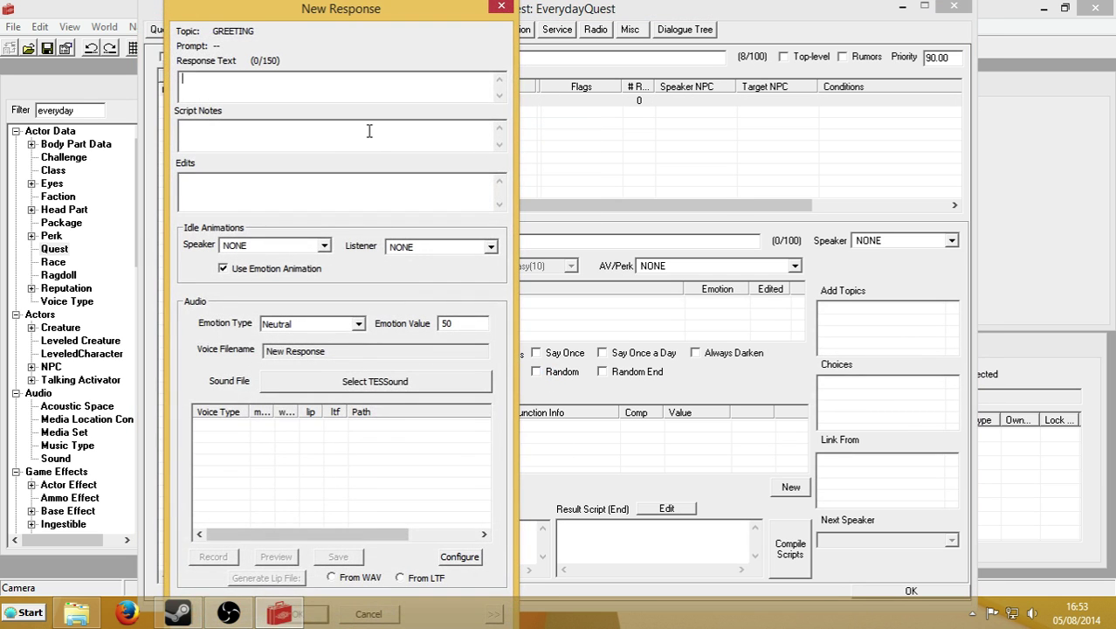
key("Escape")
left_click(632, 551)
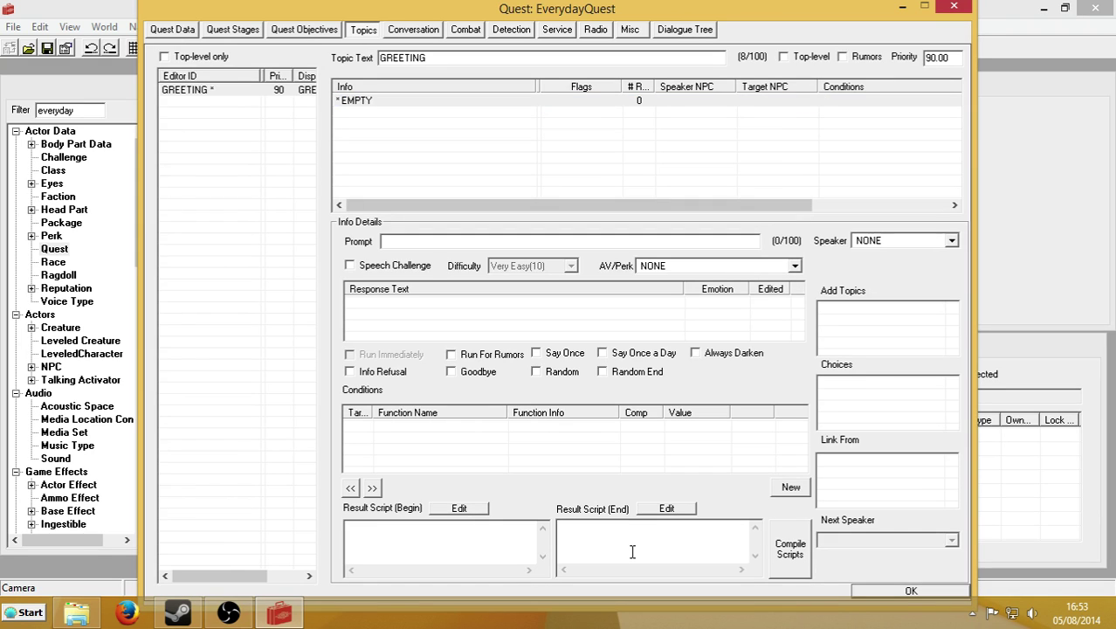
type("SetS")
type("tage")
type(" E")
key("BackSpace")
type("Every")
type("dayQuest 1")
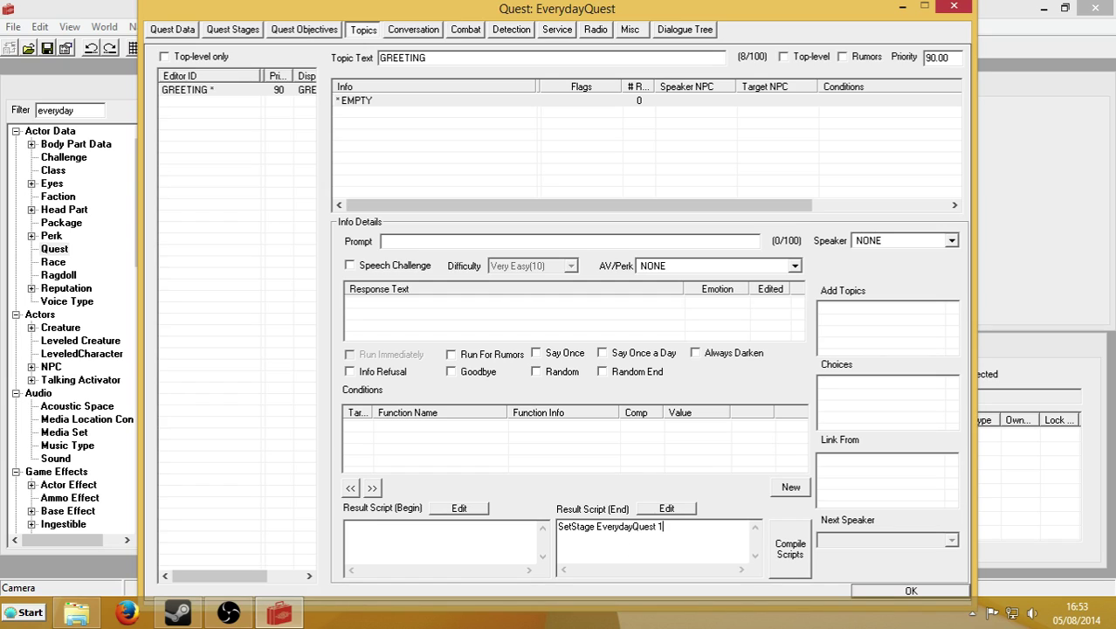
type("0")
left_click_drag(689, 526, 451, 535)
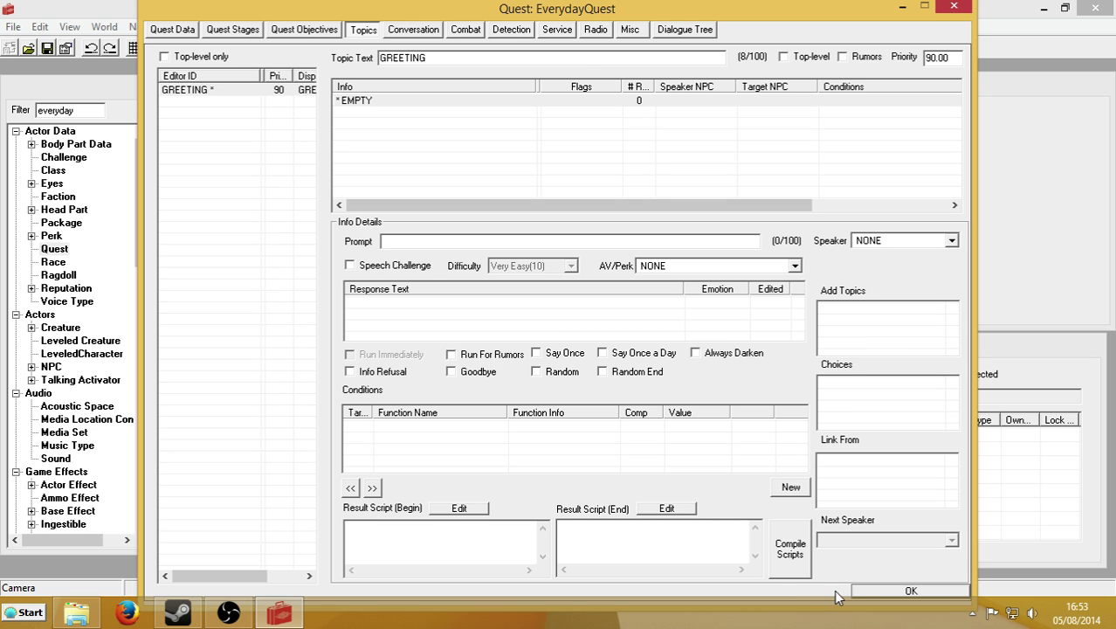
left_click(864, 596)
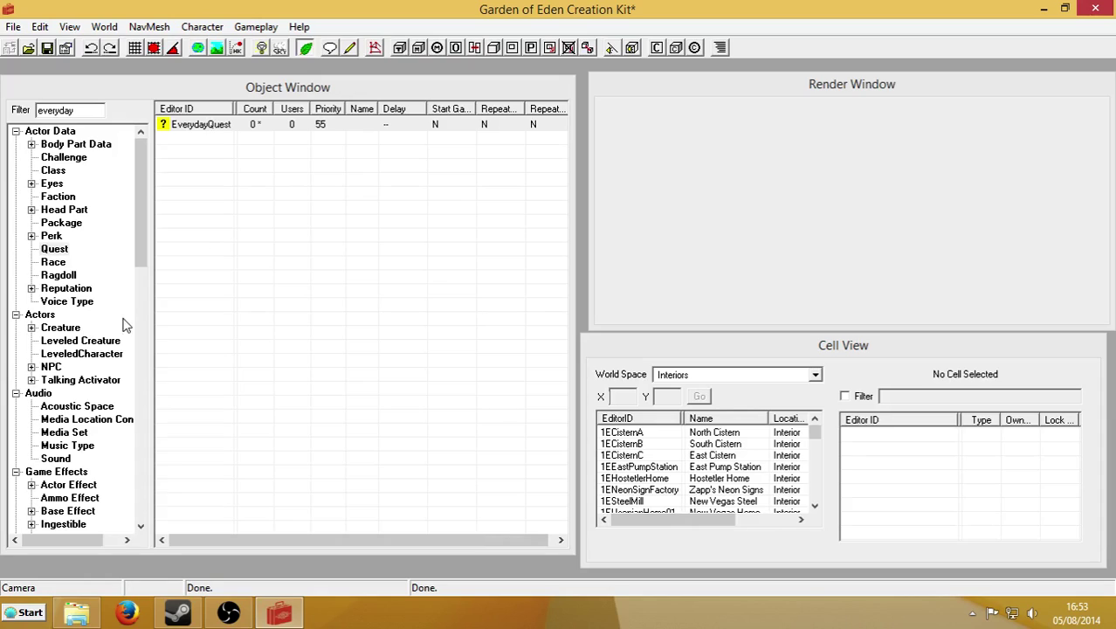